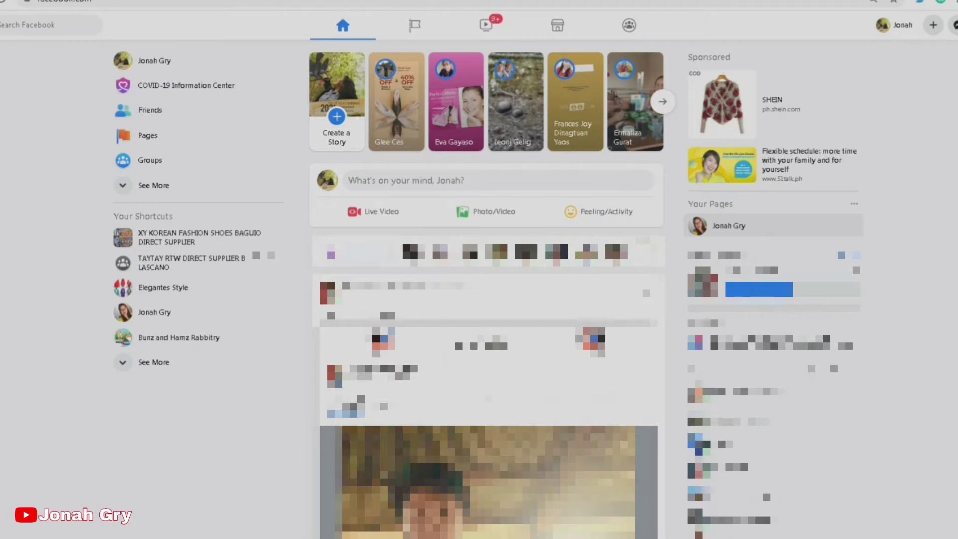
Open the Bunz and Hamz Rabbitry page, check why a post can't be boosted, then return home.
click(415, 25)
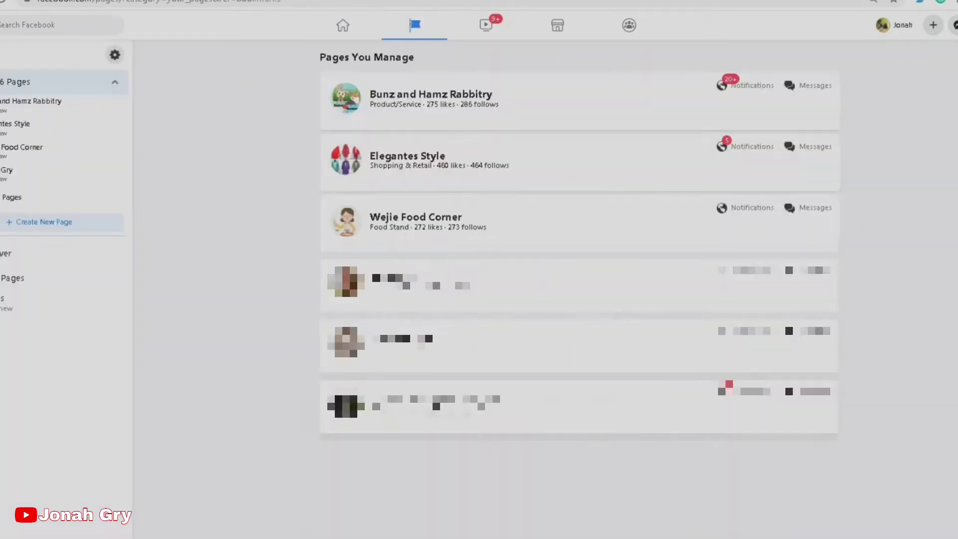
click(406, 92)
scroll(579, 299, down, 10)
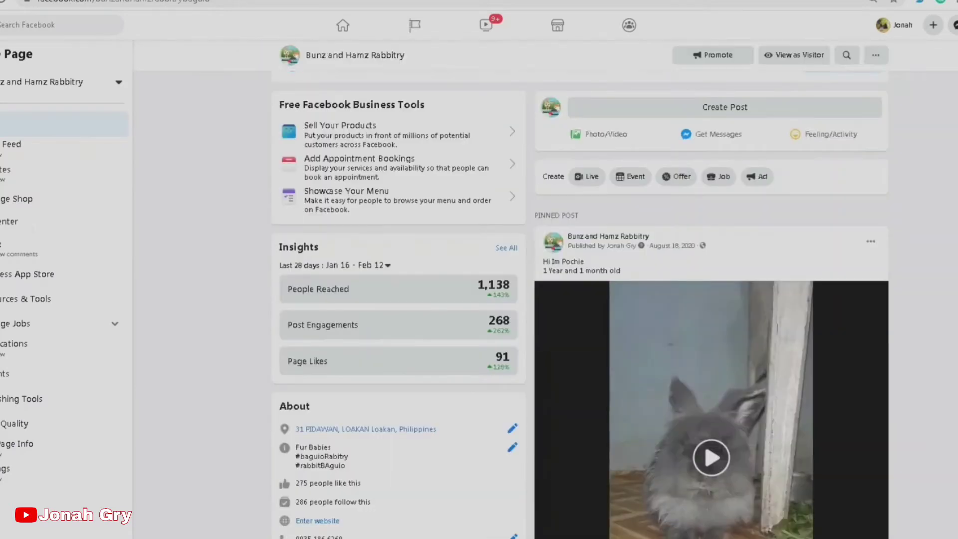
scroll(709, 299, down, 4)
scroll(709, 300, up, 3)
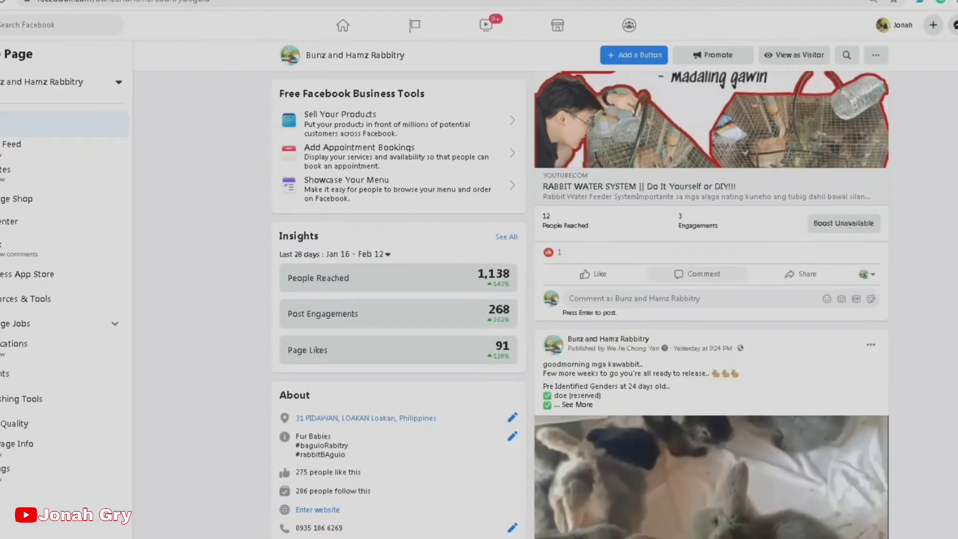
scroll(579, 299, down, 4)
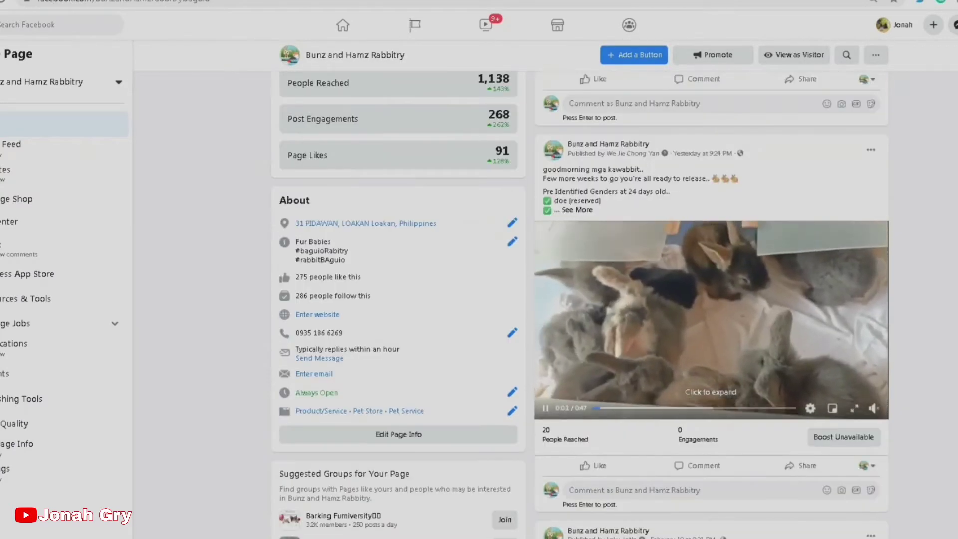
scroll(579, 300, down, 10)
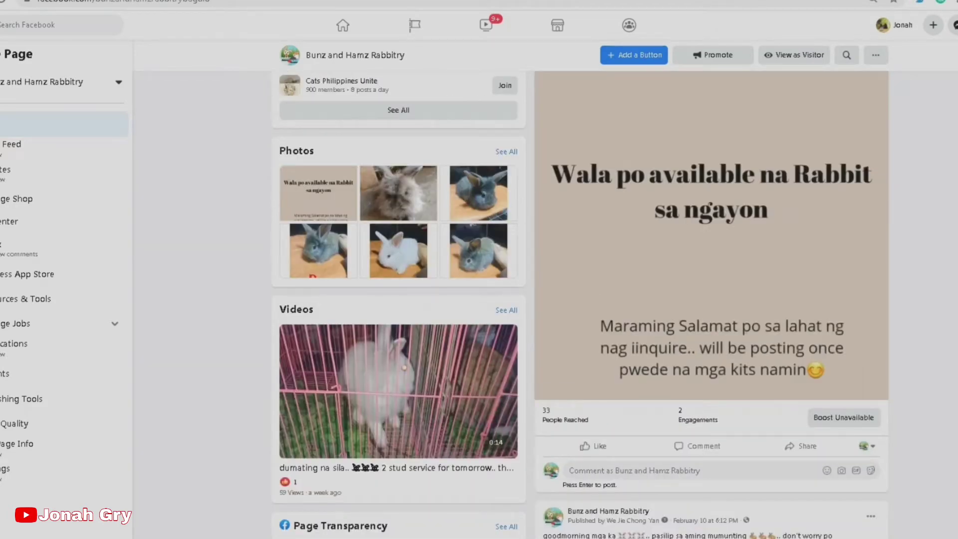
click(843, 417)
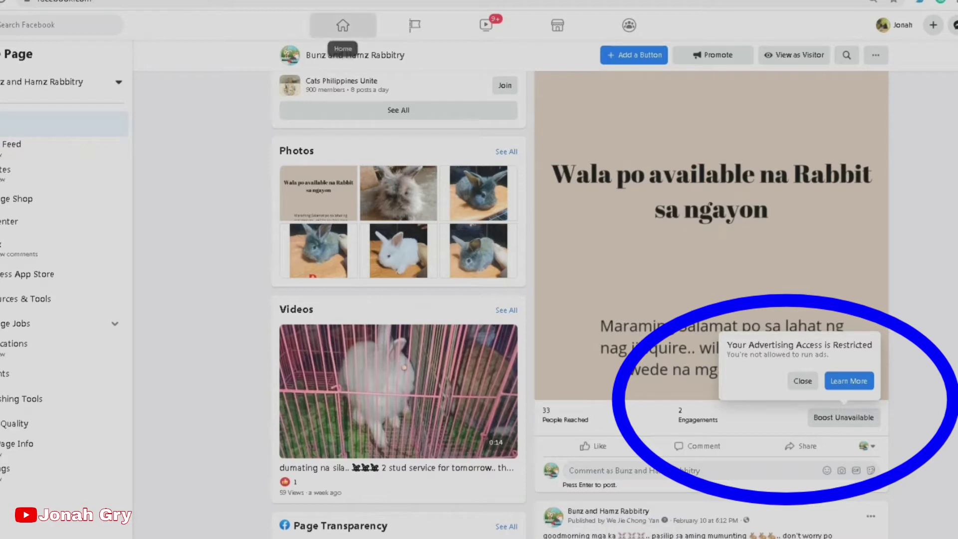
click(342, 25)
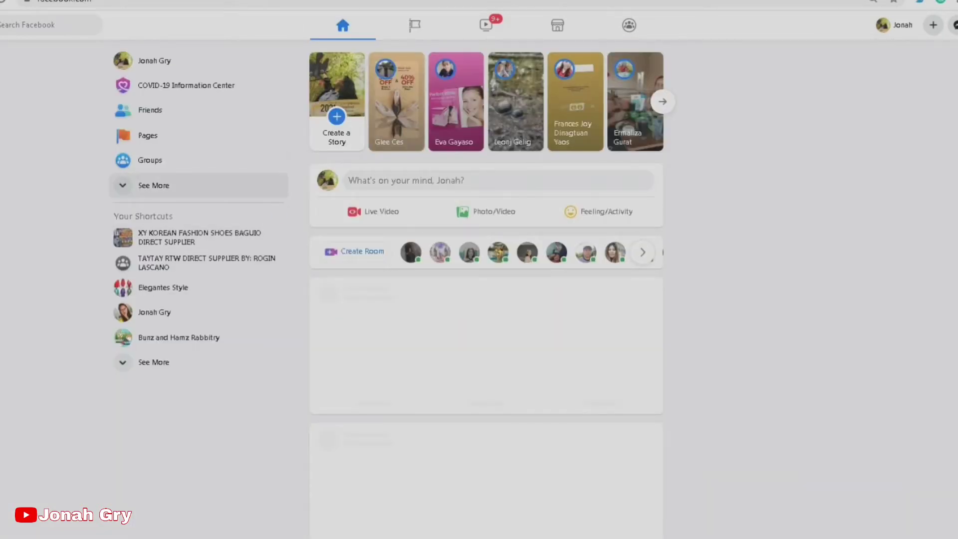
Go to Ads Manager and start two-factor setup with an authentication app, past the QR code.
click(149, 185)
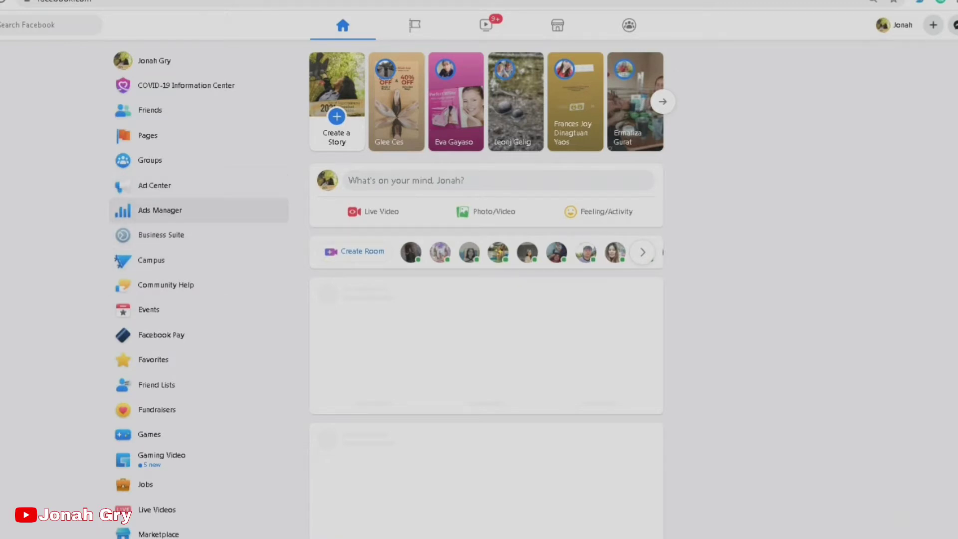
click(225, 219)
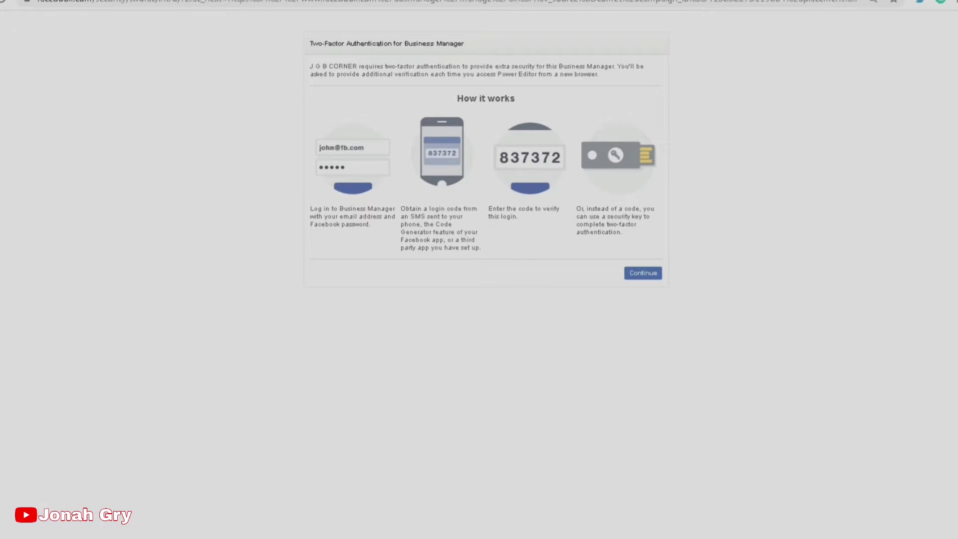
click(643, 273)
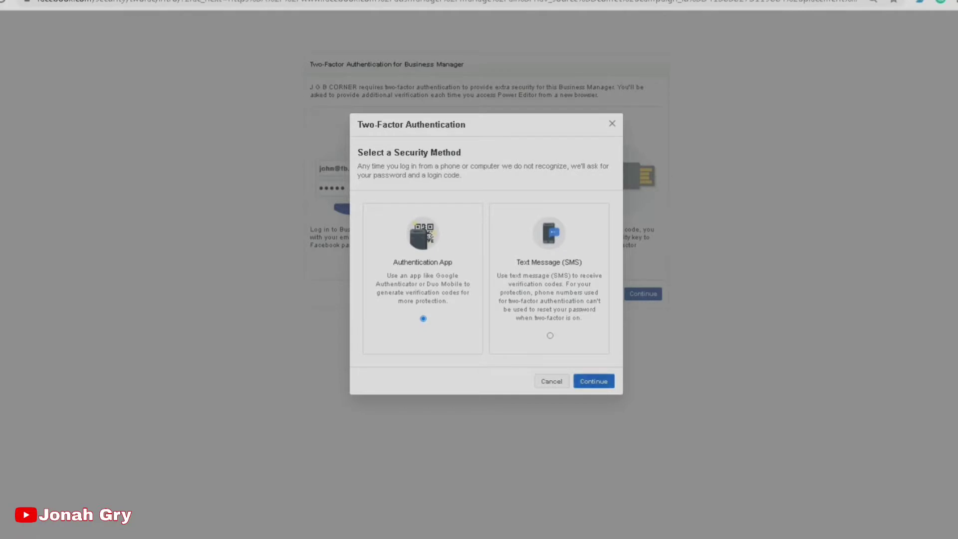
key(Return)
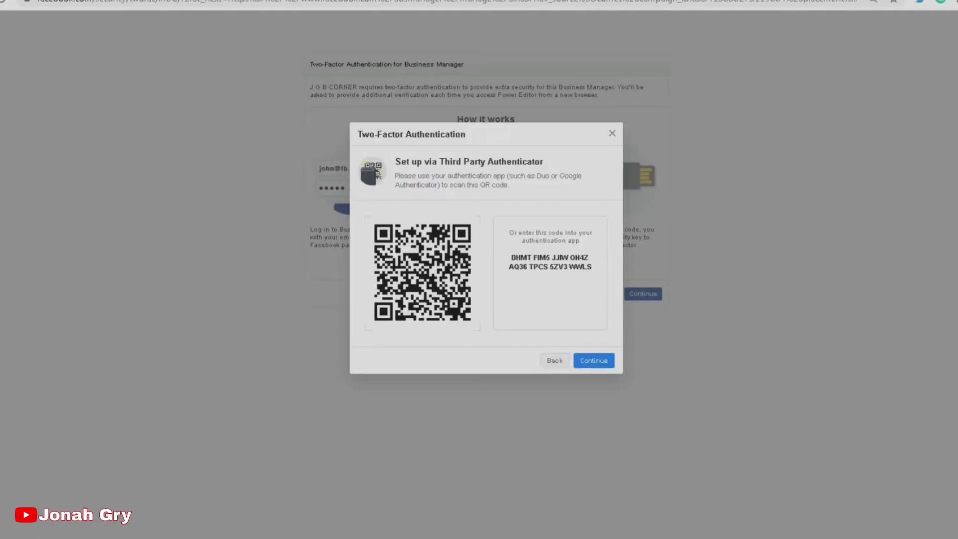
key(Return)
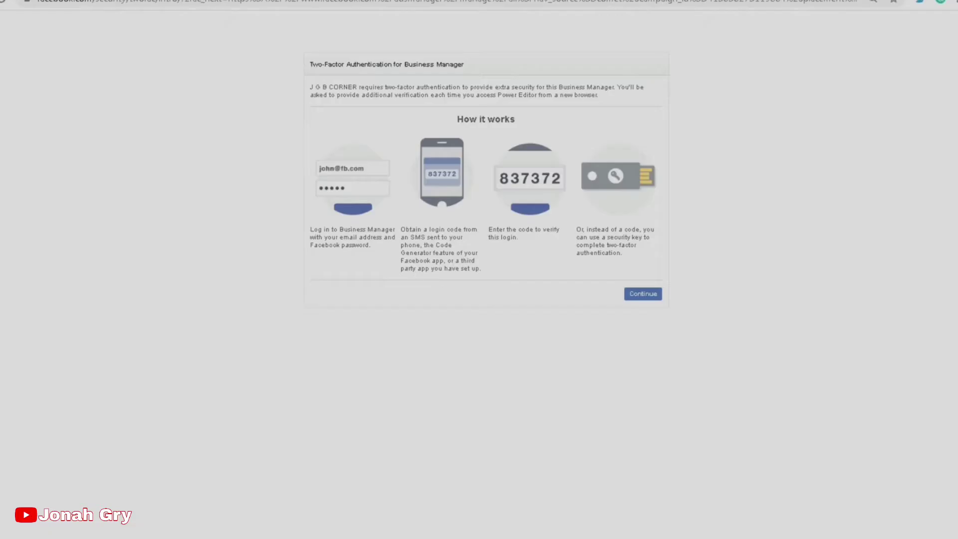
Restart two-factor setup with Text Message (SMS) and open the Add Phone Number form.
scroll(487, 170, down, 1)
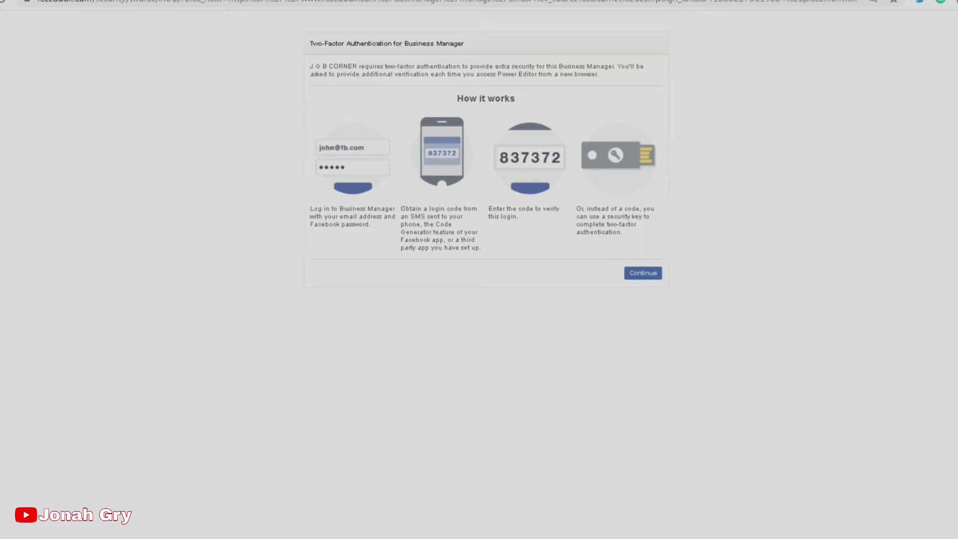
click(643, 273)
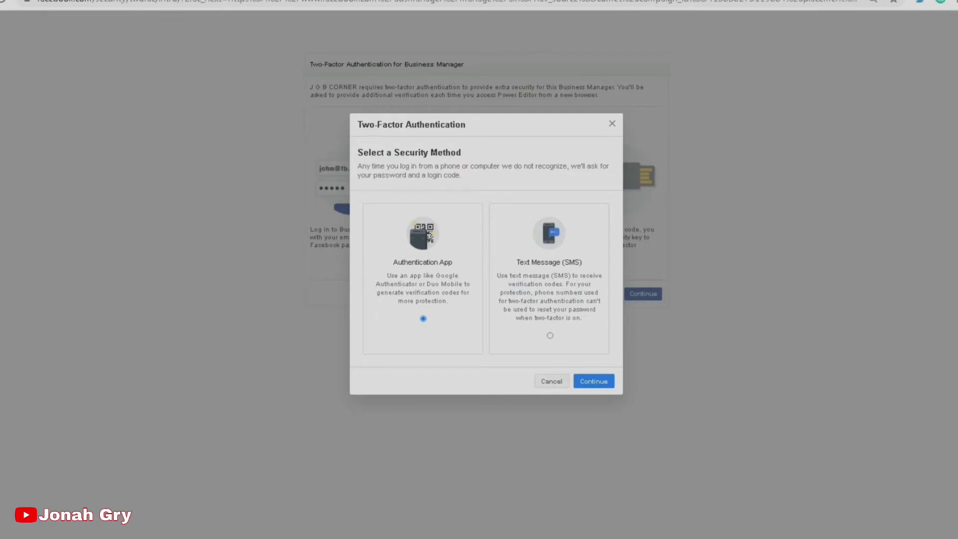
click(550, 335)
click(593, 380)
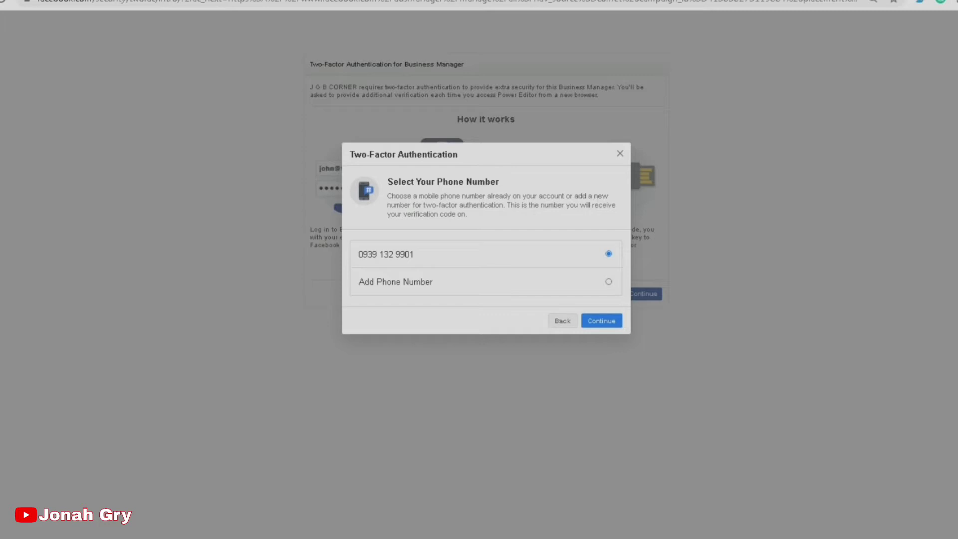
click(608, 282)
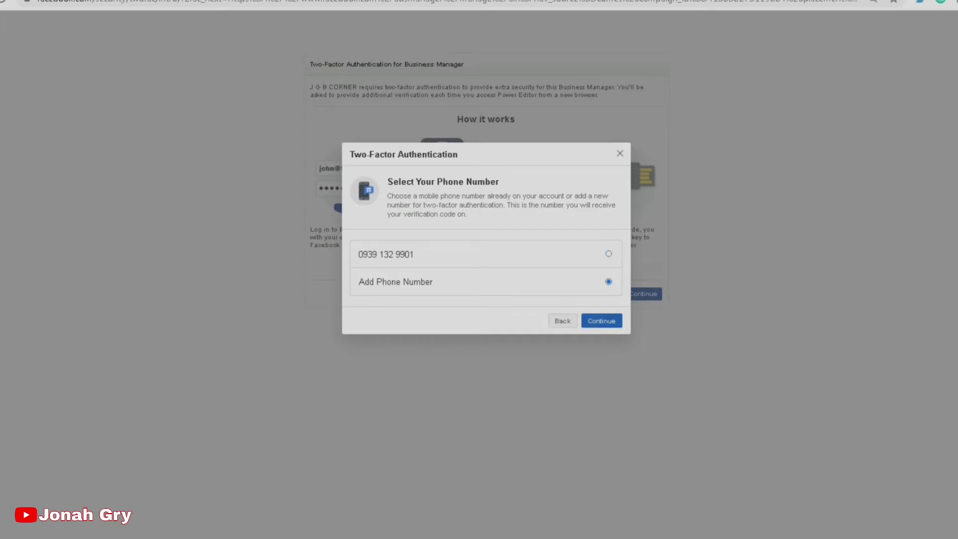
click(602, 320)
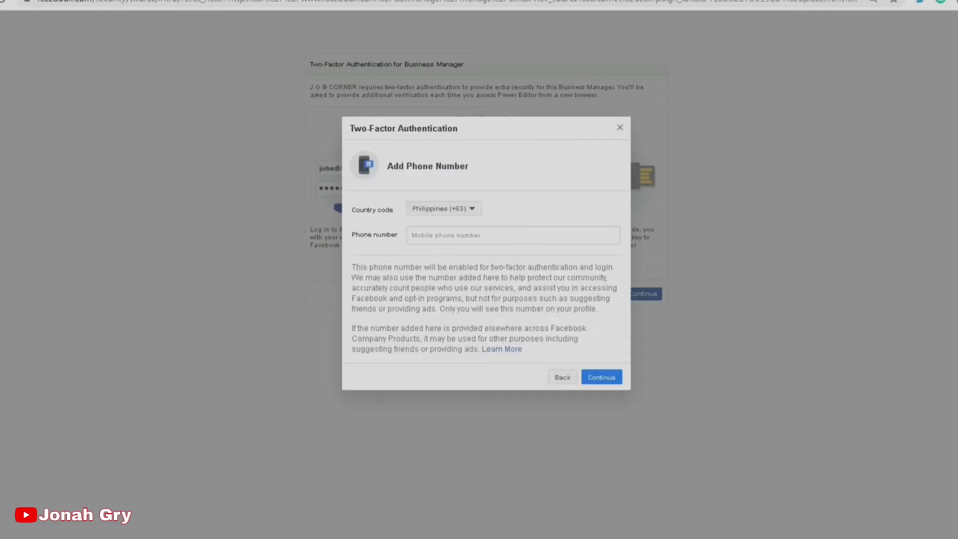
Enter the mobile phone number and submit it to receive a verification code.
click(513, 235)
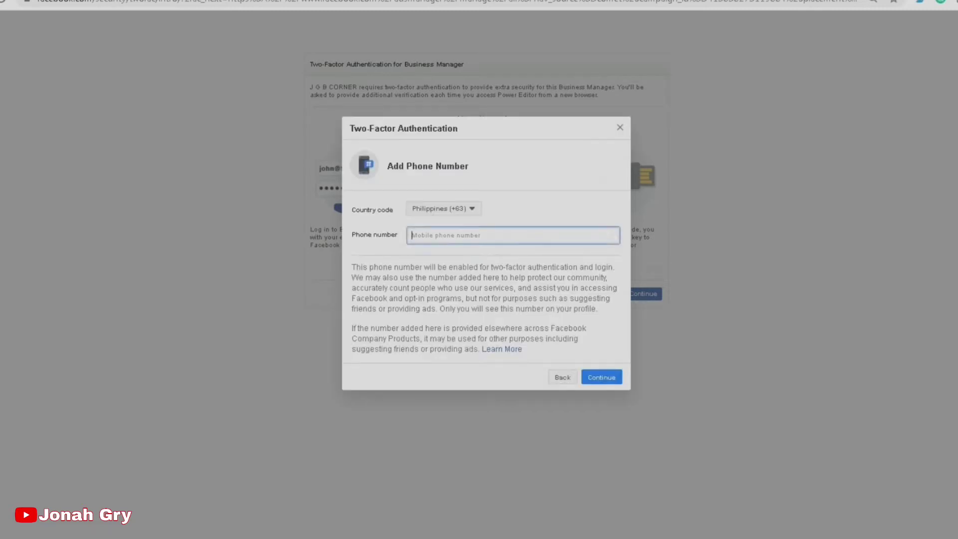
text(9xxxxxxxxx)
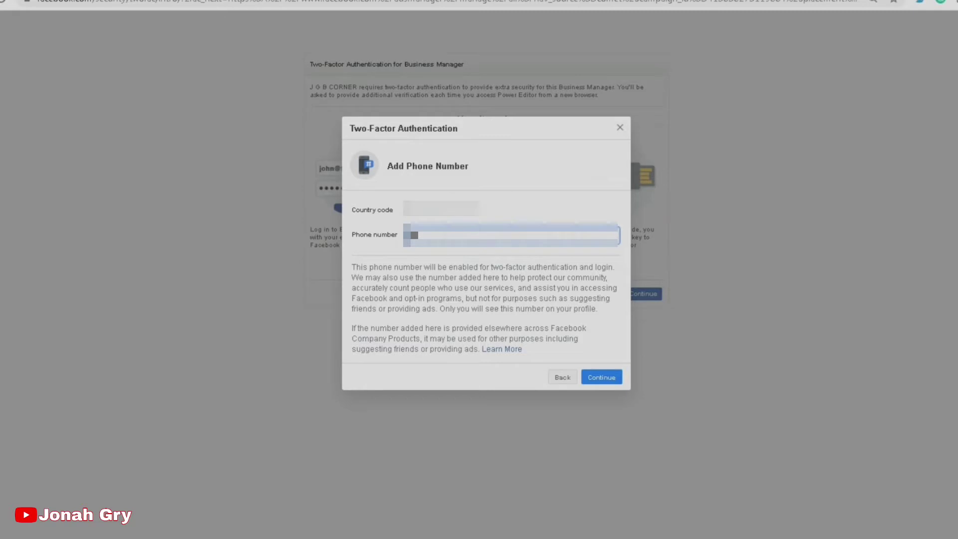
text(xxxxxx)
key(Return)
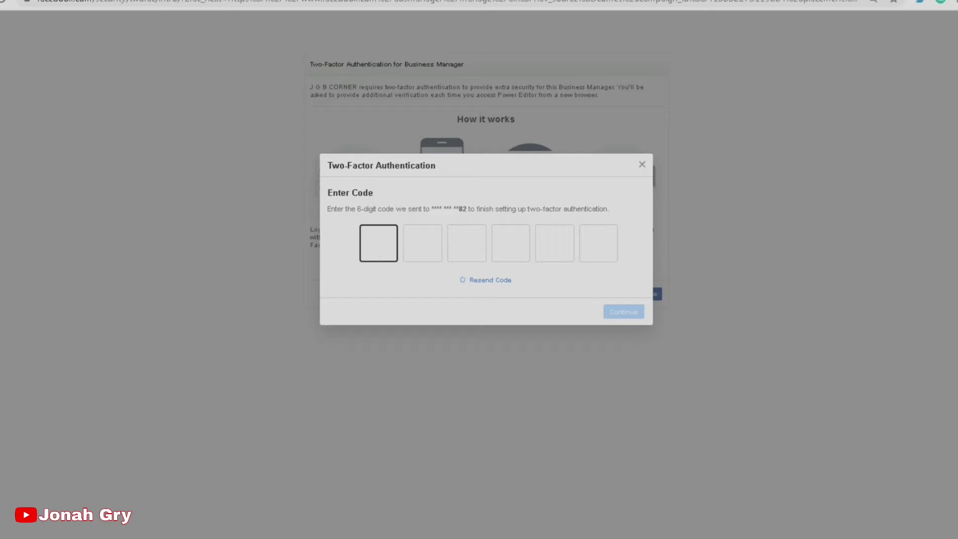
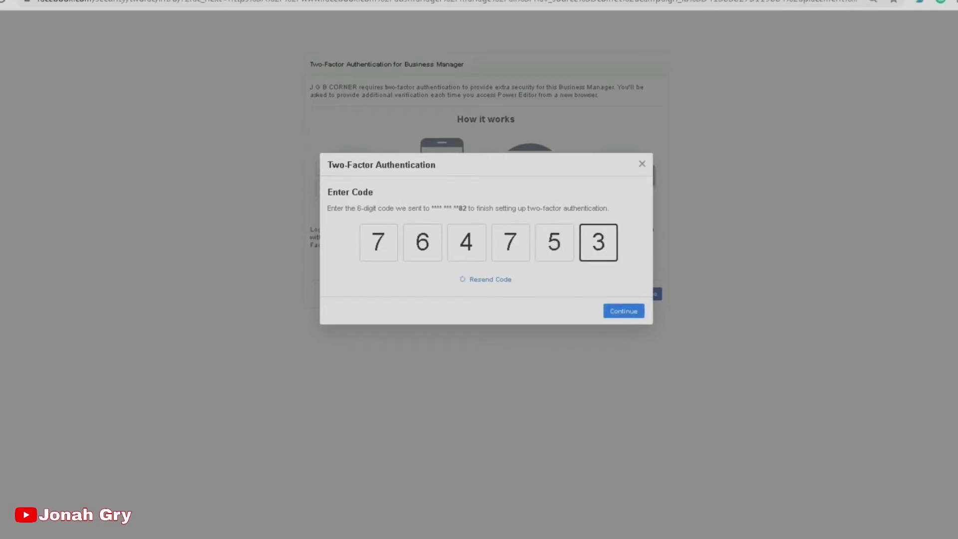
Enter the six-digit verification code texted to the phone and submit it.
key(Return)
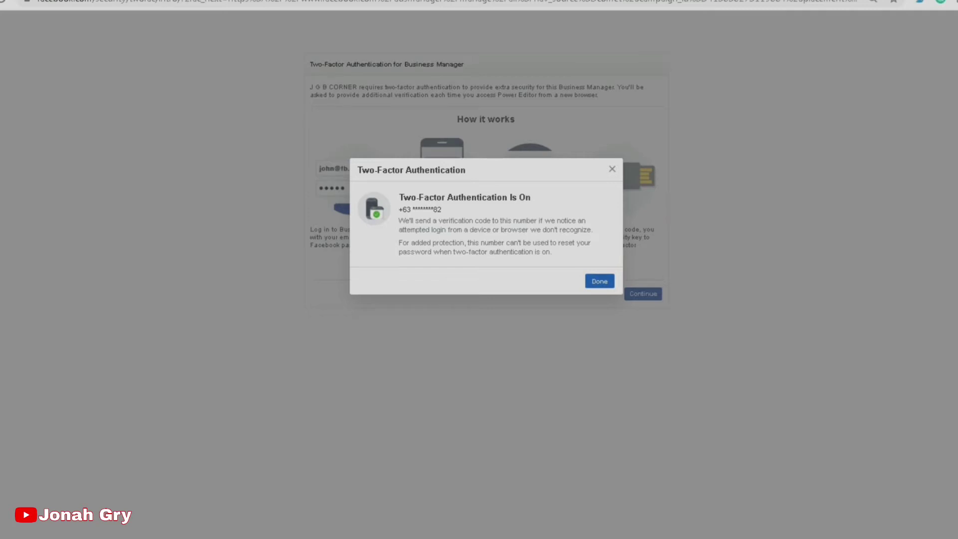
Dismiss the two-factor confirmation, answer the Use Number prompt, and re-enter the account password.
key(Return)
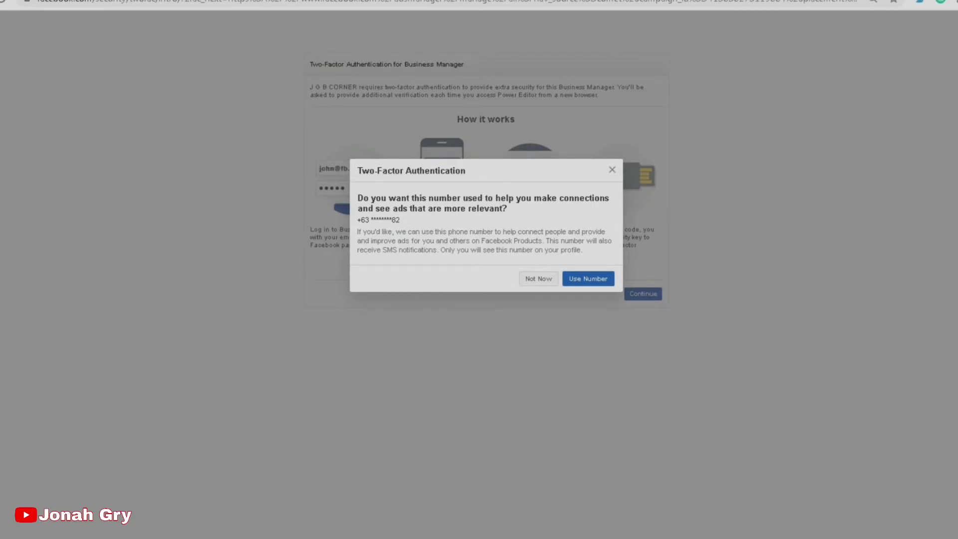
key(Return)
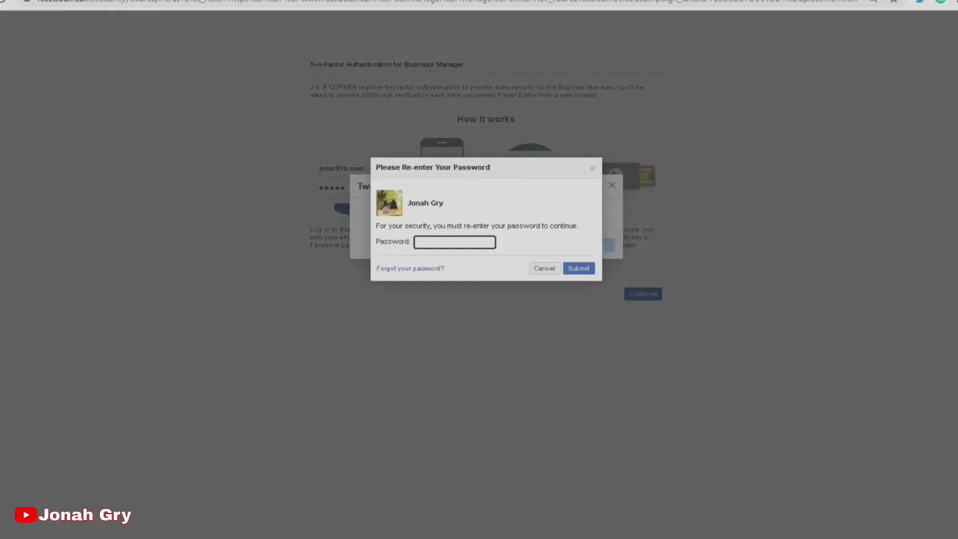
text(***********)
key(Return)
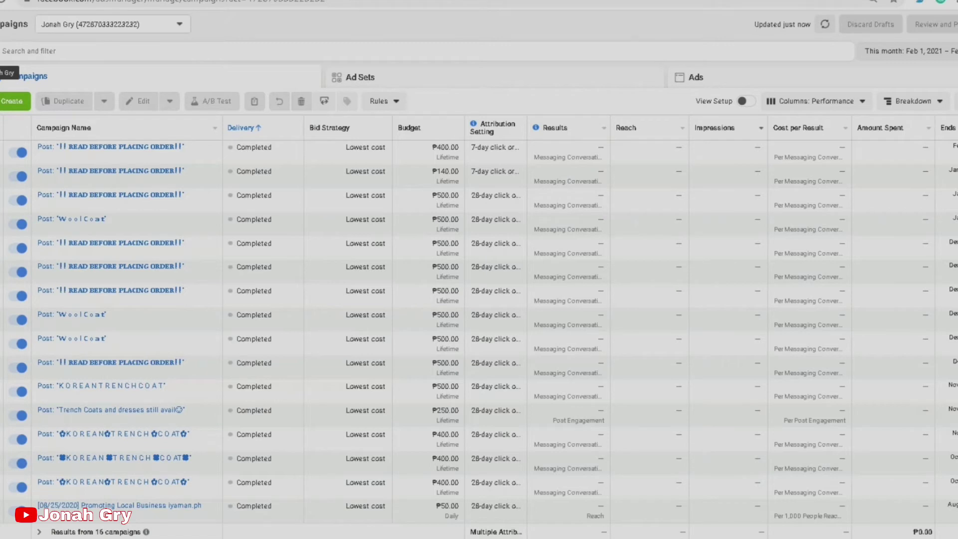
Expand the Ads Manager side navigation and close the ad accounts list.
click(10, 70)
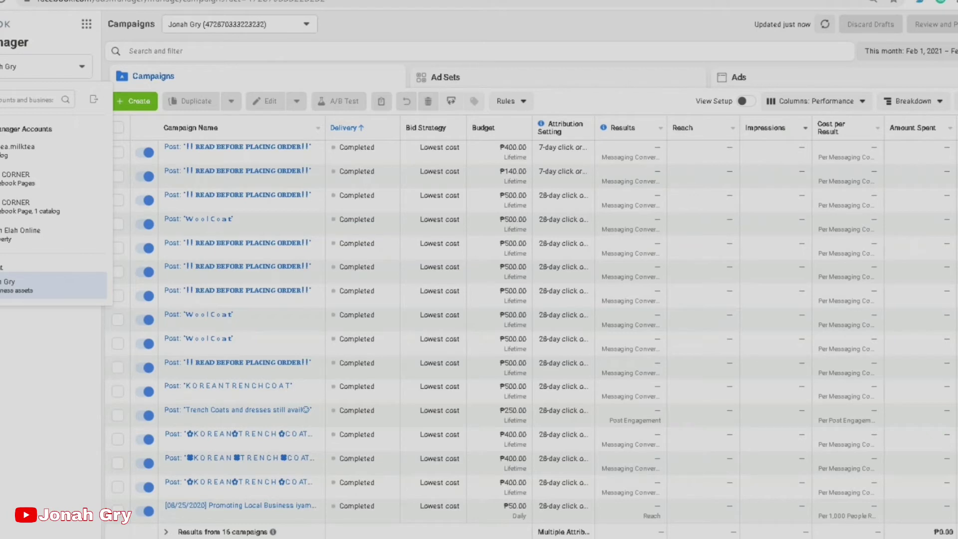
key(Escape)
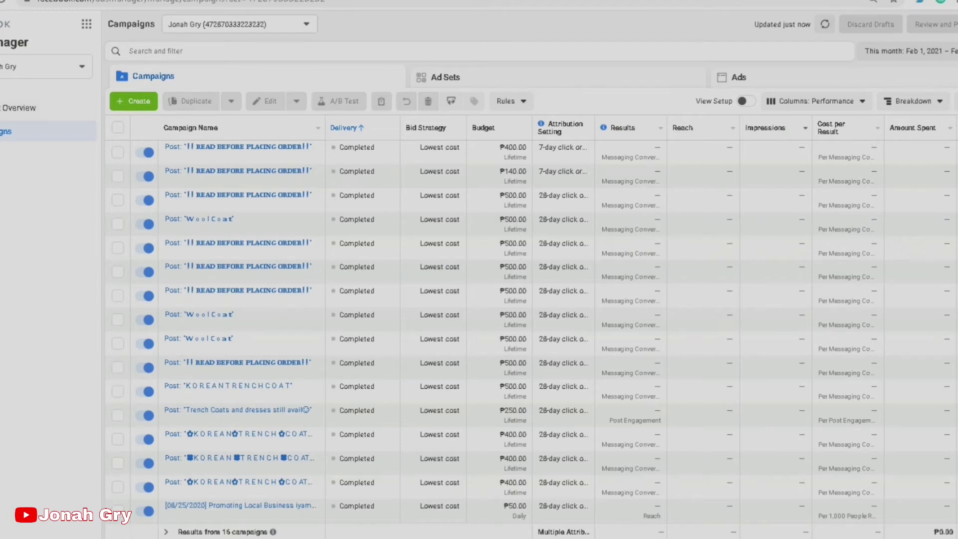
click(240, 24)
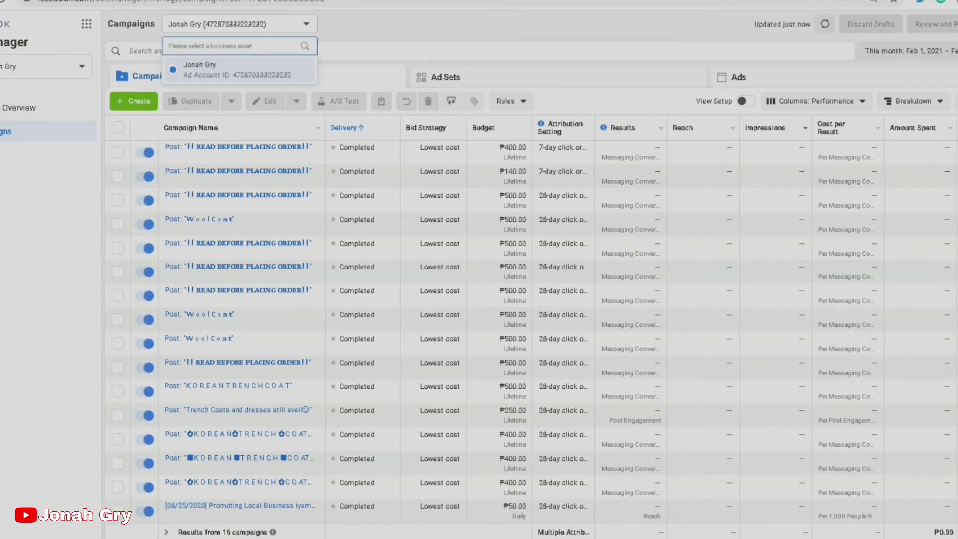
click(45, 66)
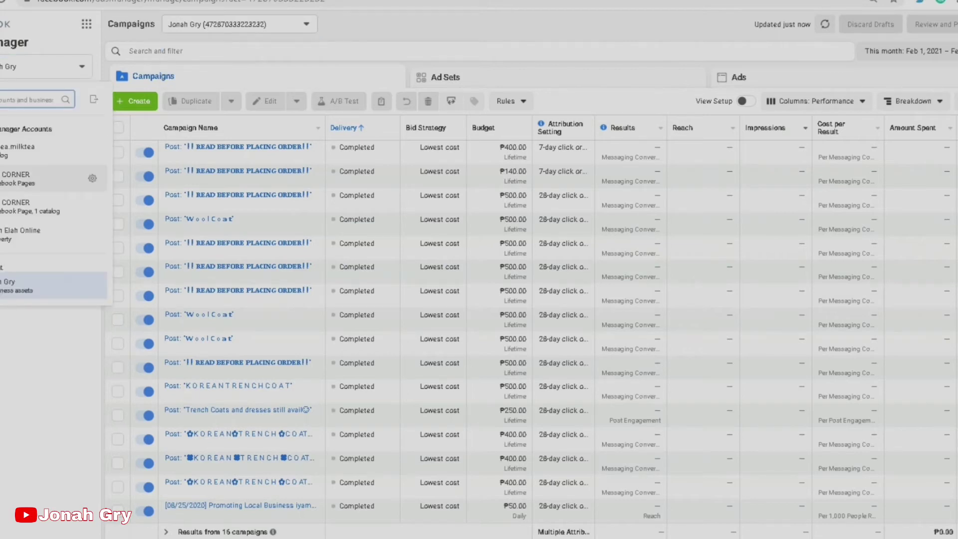
click(30, 285)
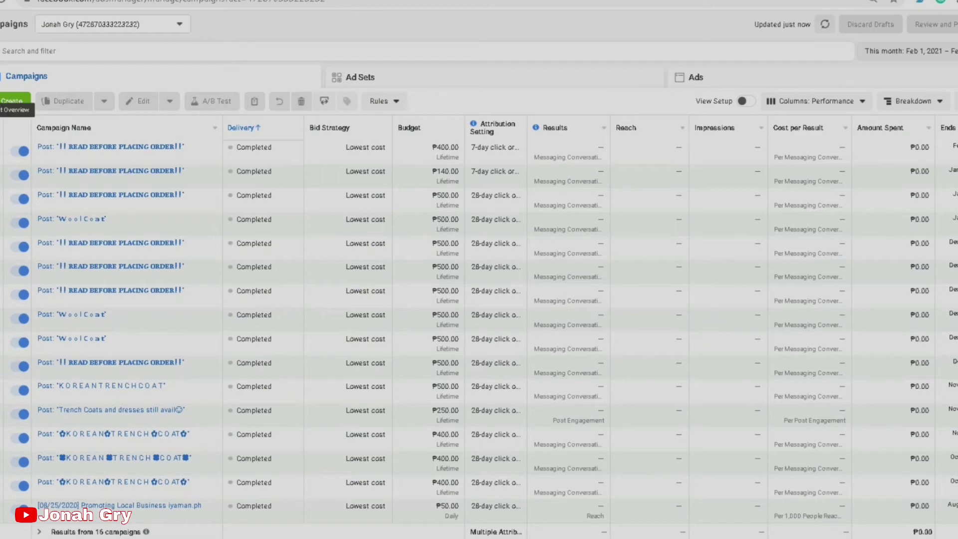
Visit Account Overview, dismiss its announcement, then go to Business Home for Bunz and Hamz Rabbitry.
click(1, 102)
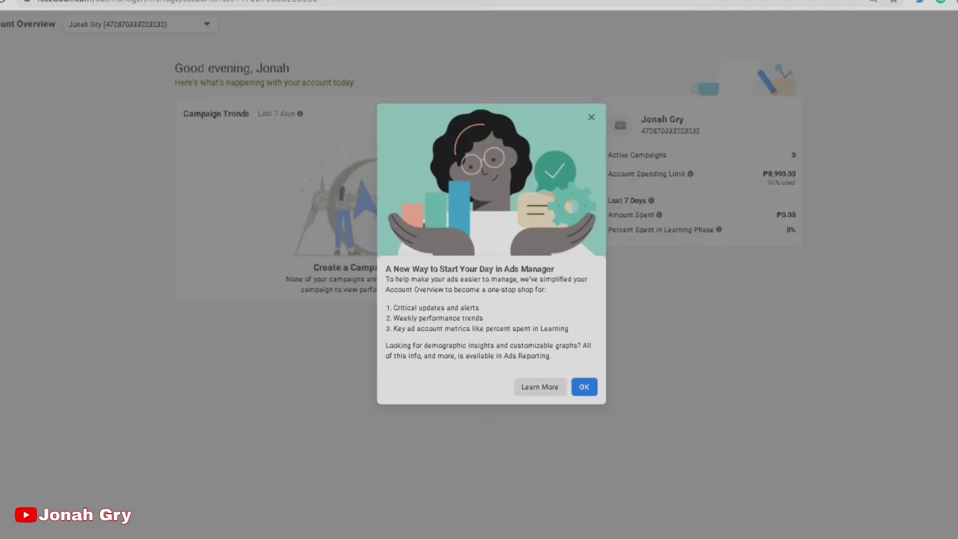
key(Escape)
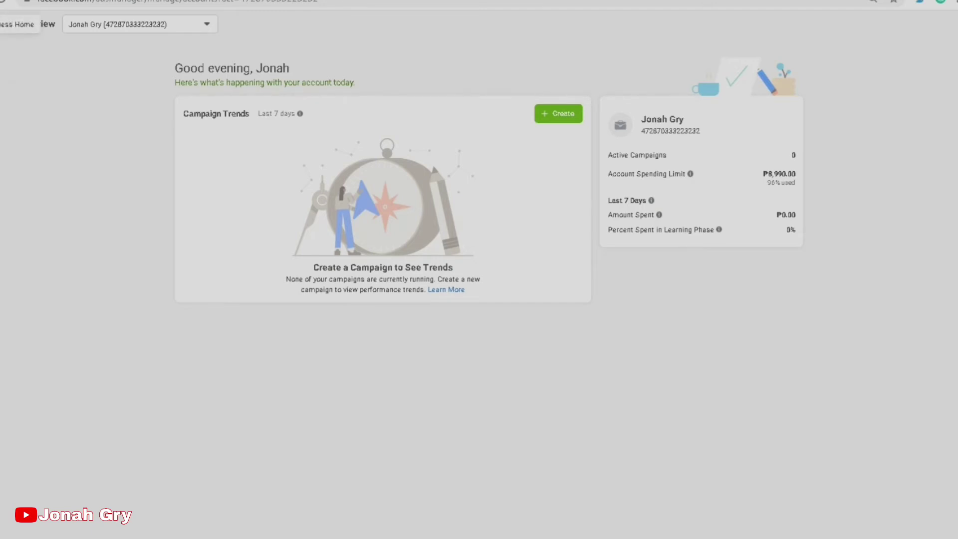
click(1, 24)
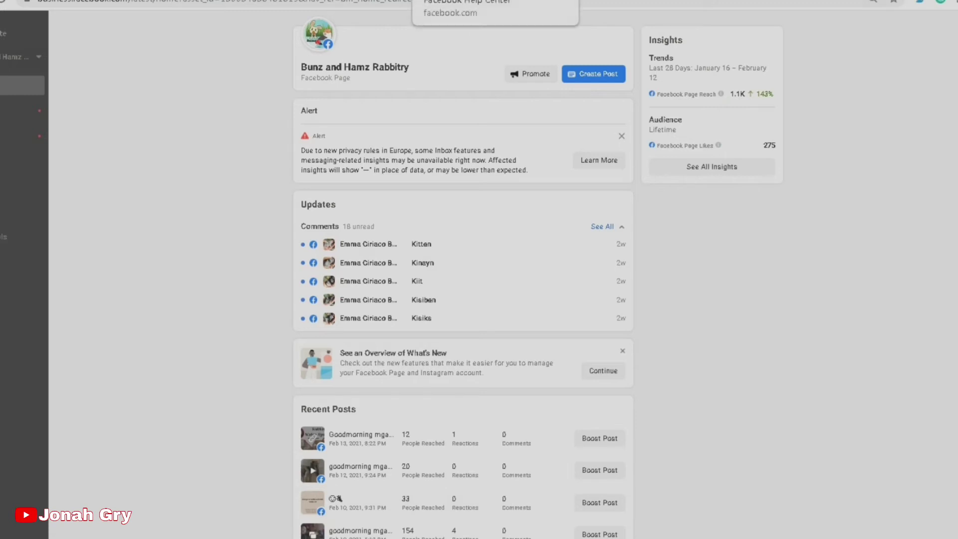
From the Help Center tab, enter 'facebook' in the address bar to reach the news feed.
click(449, 0)
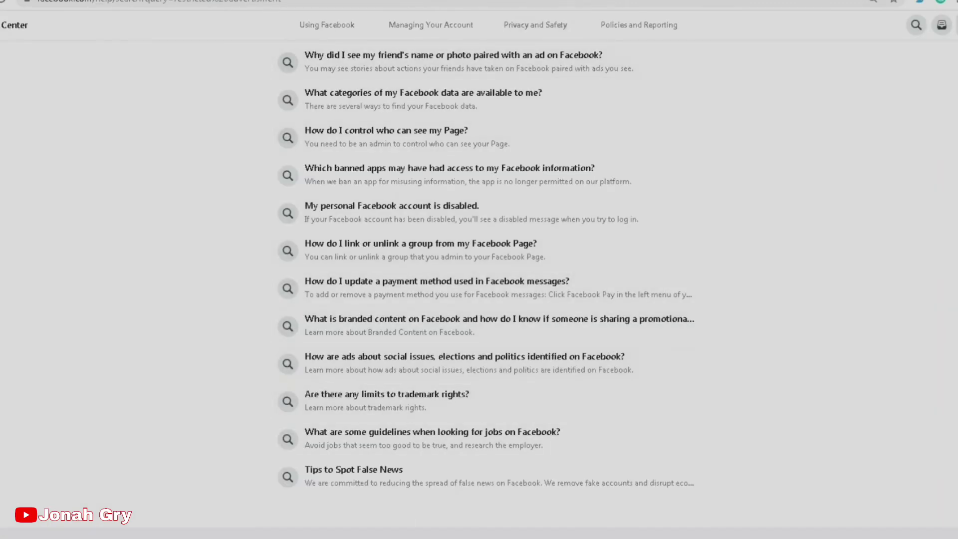
key(ctrl+l)
text(facebook.com)
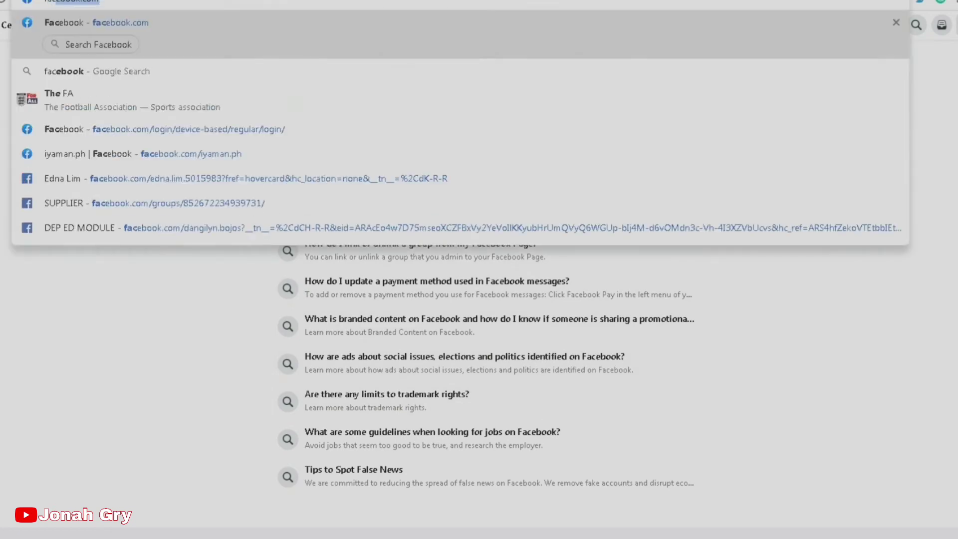
key(Return)
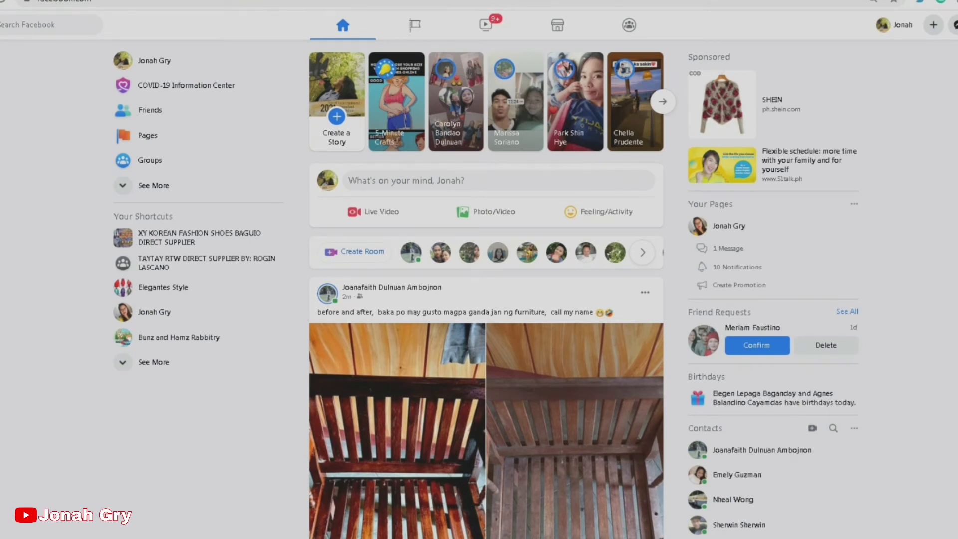
Browse the news feed, then open the Pages You Manage list.
scroll(487, 211, down, 8)
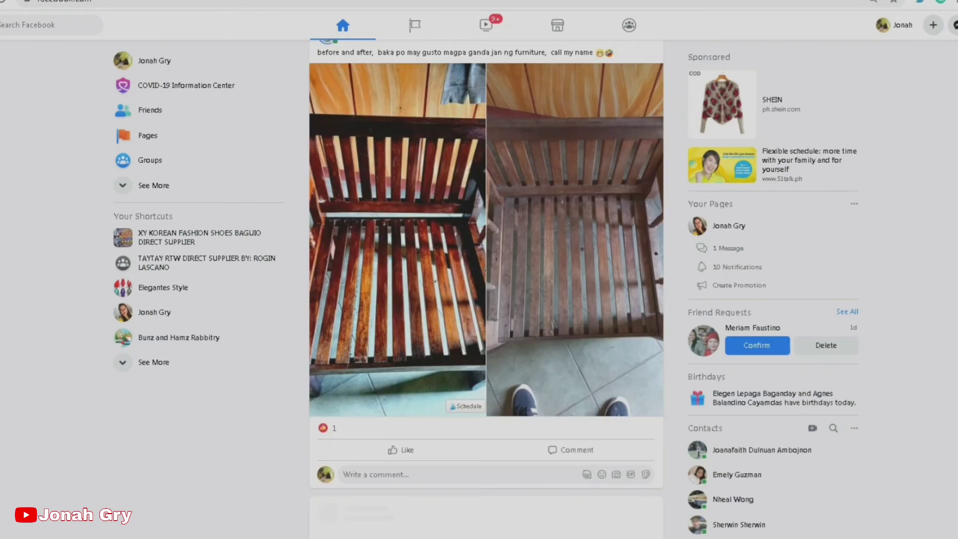
scroll(486, 211, up, 1)
scroll(486, 290, up, 7)
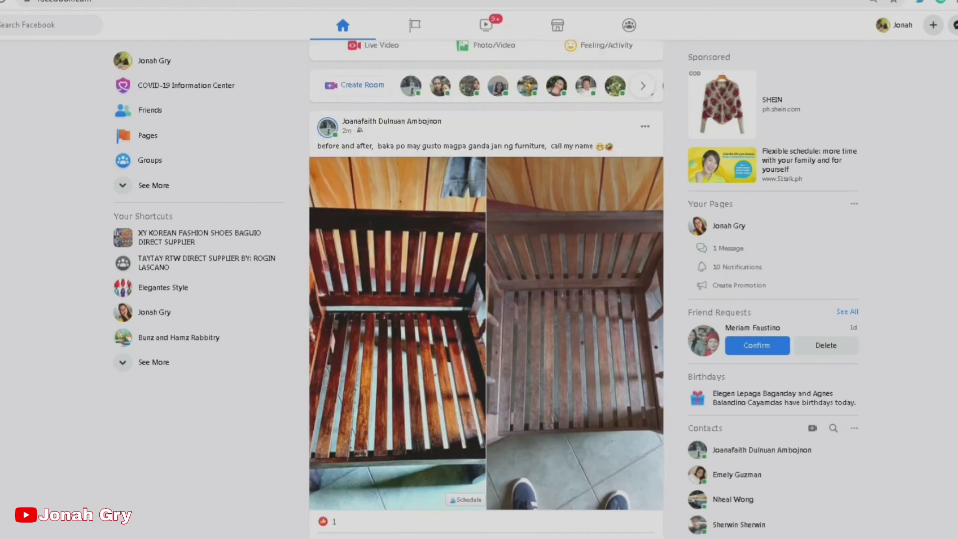
scroll(487, 289, down, 7)
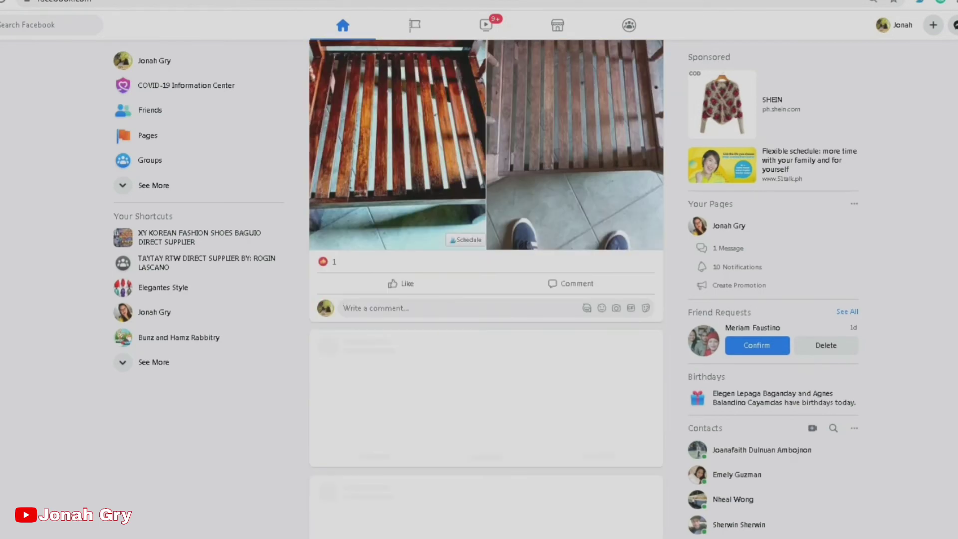
scroll(487, 289, down, 6)
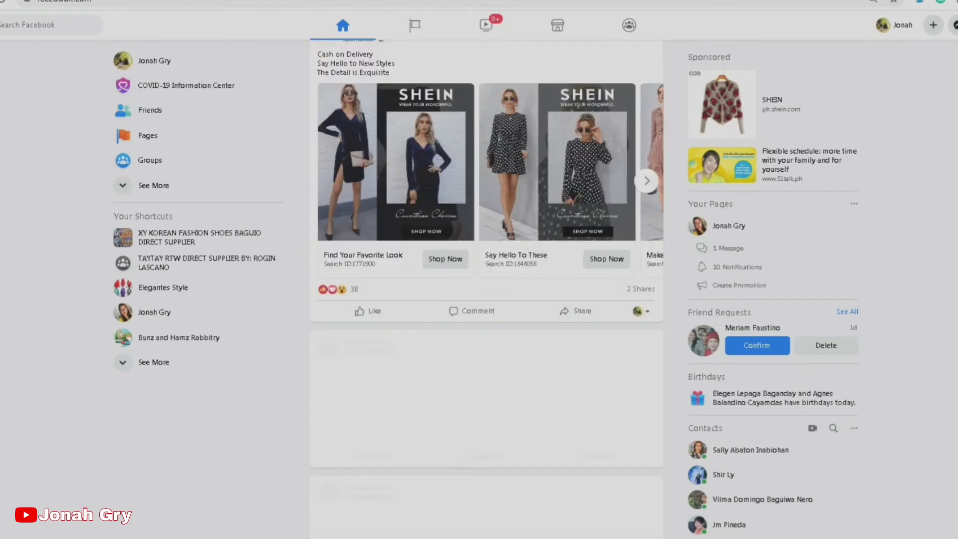
click(415, 25)
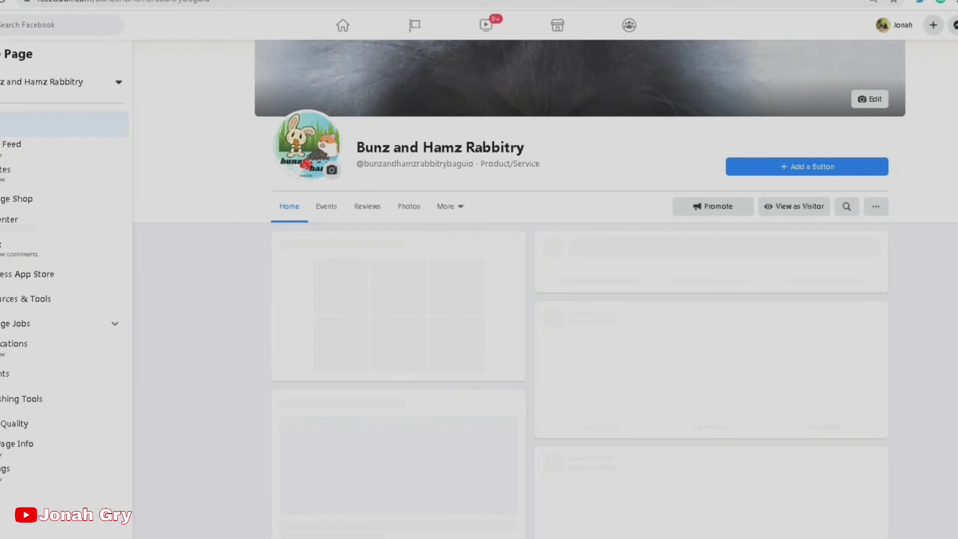
Review the rabbitry page's posts and Boost Post buttons, then return to Pages You Manage.
scroll(579, 300, down, 10)
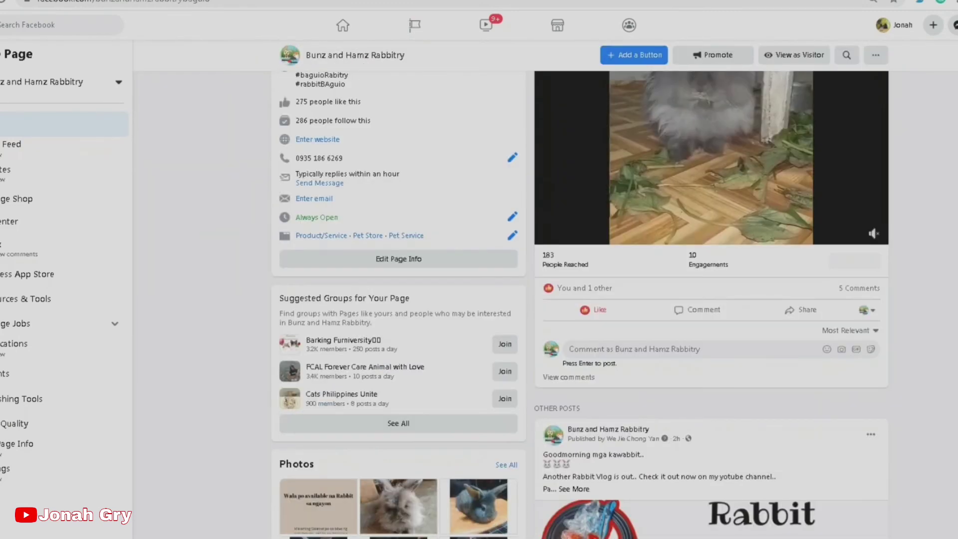
scroll(579, 300, down, 5)
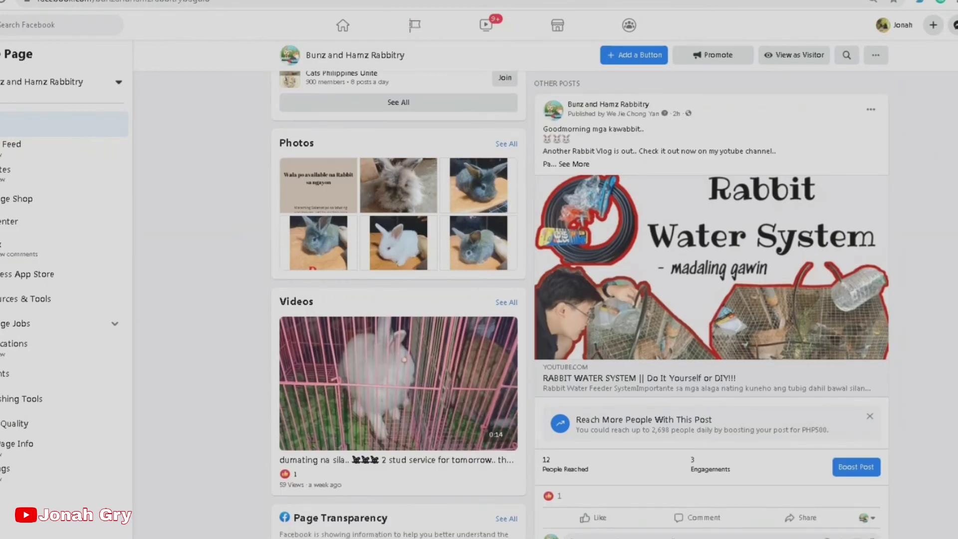
scroll(711, 304, down, 15)
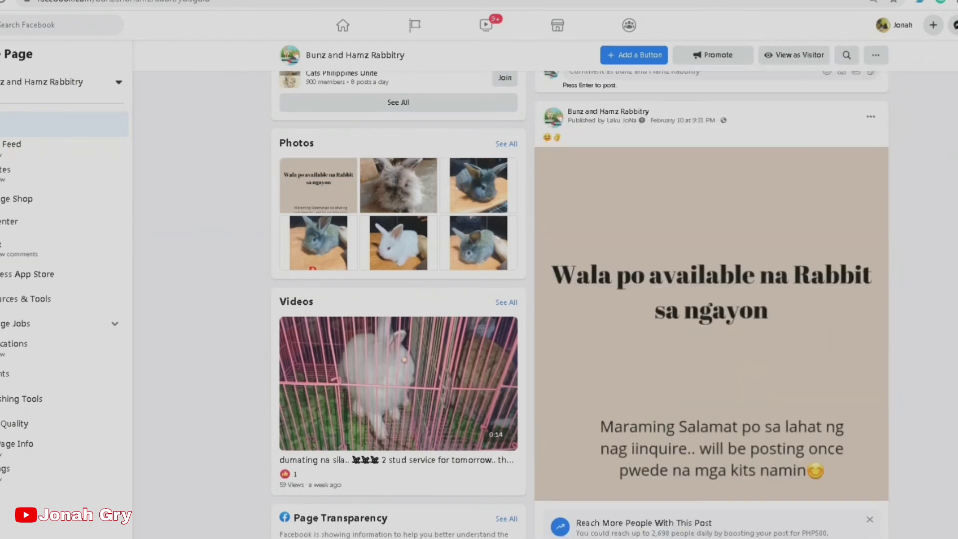
scroll(711, 304, down, 3)
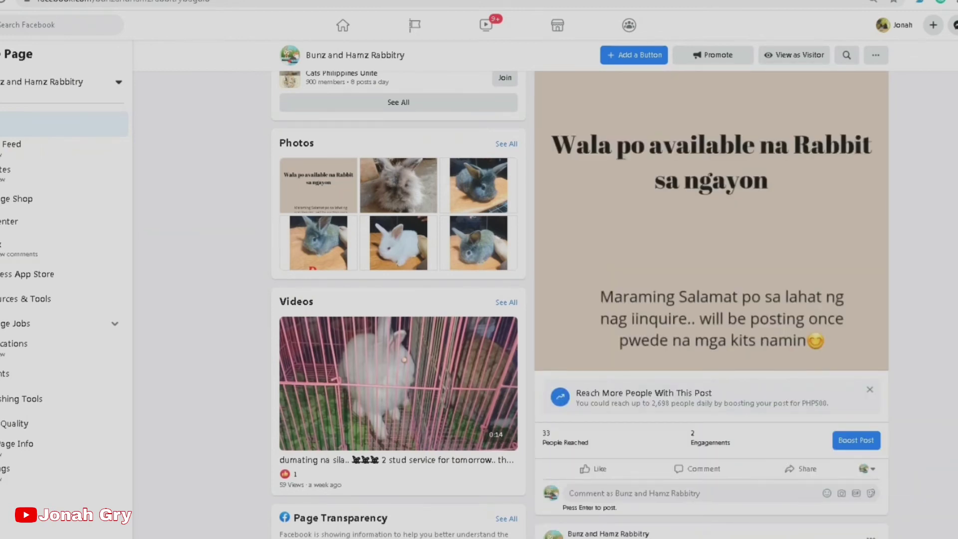
scroll(711, 304, down, 20)
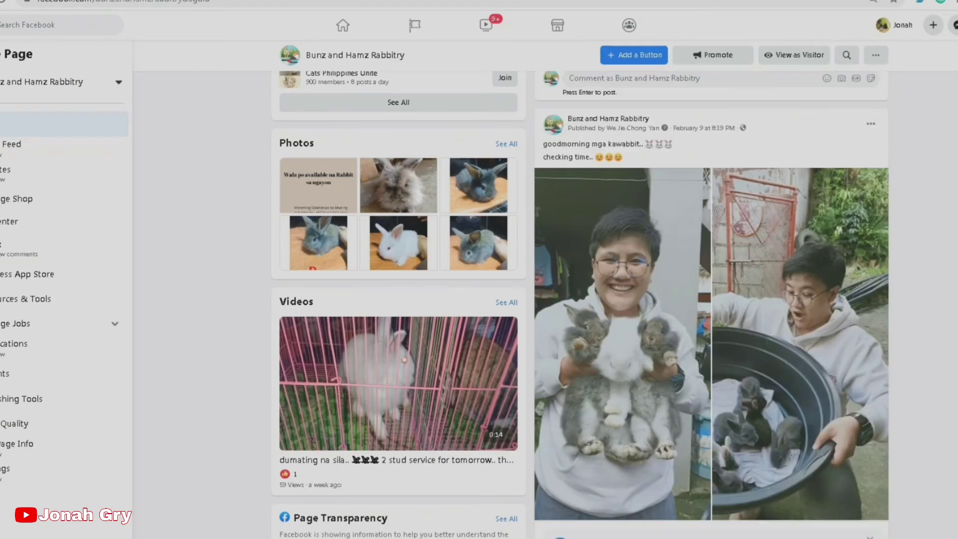
scroll(711, 304, down, 12)
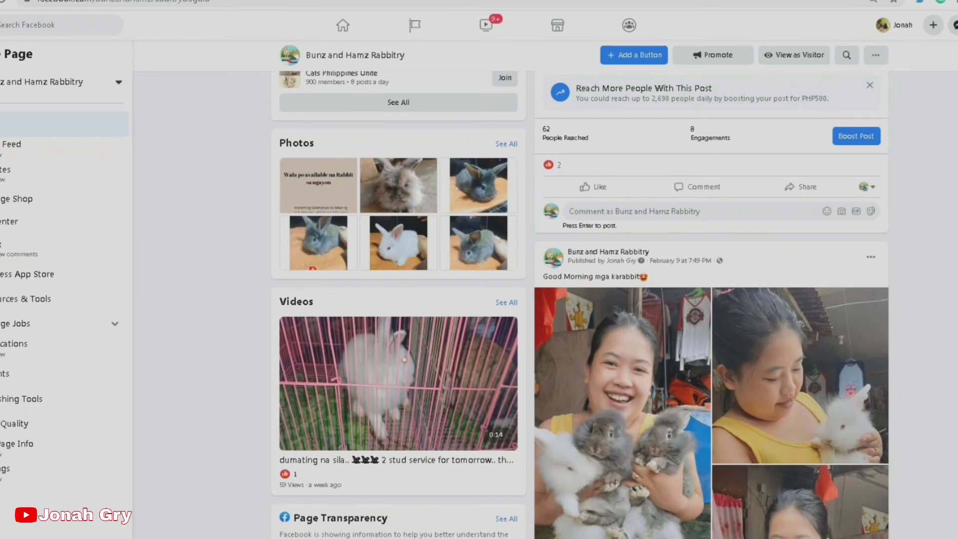
scroll(711, 304, up, 20)
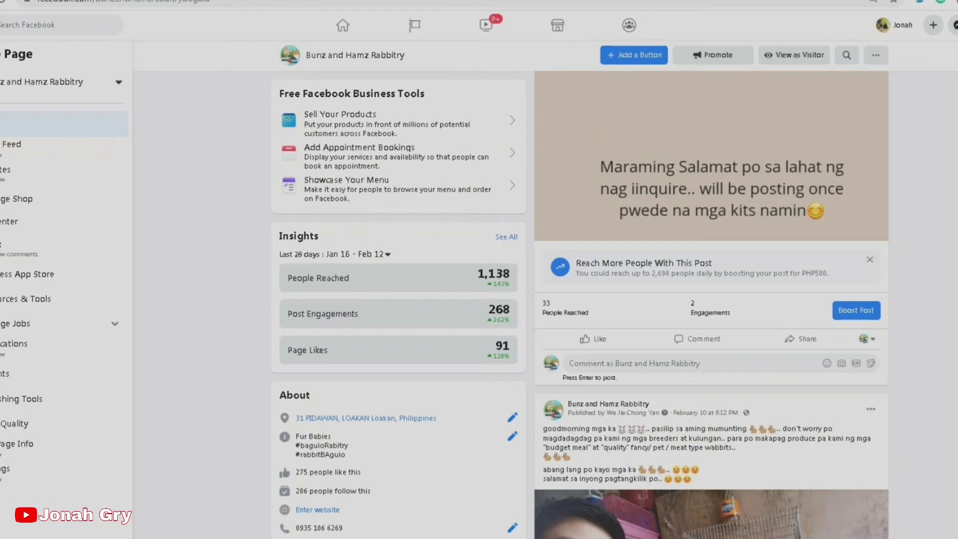
scroll(711, 305, up, 10)
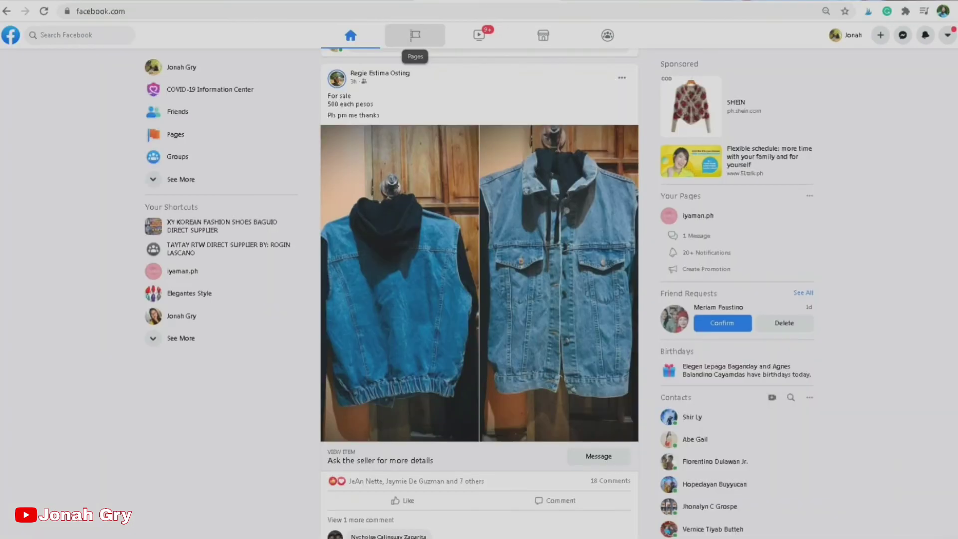
click(415, 25)
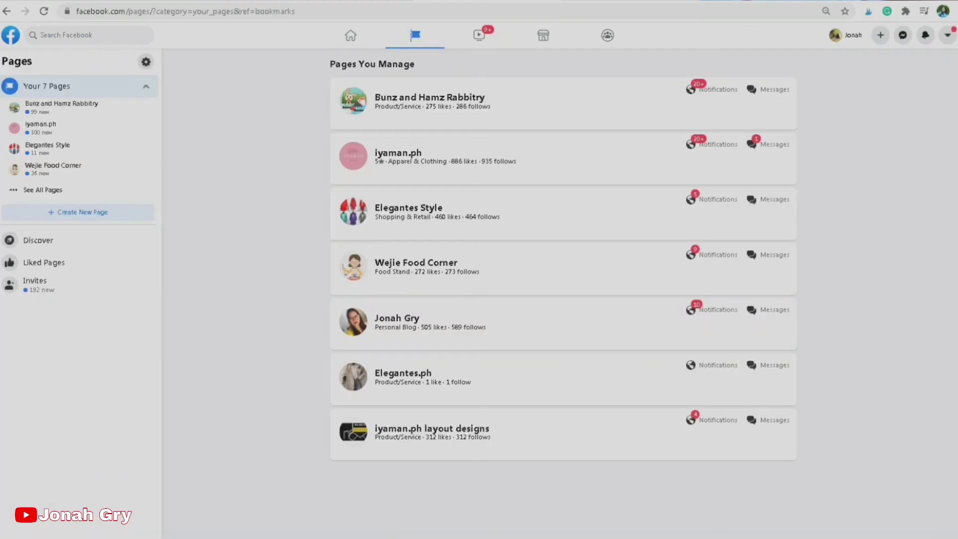
Open the iyaman.ph Apparel & Clothing page and scroll down to its boosted sale post.
click(398, 153)
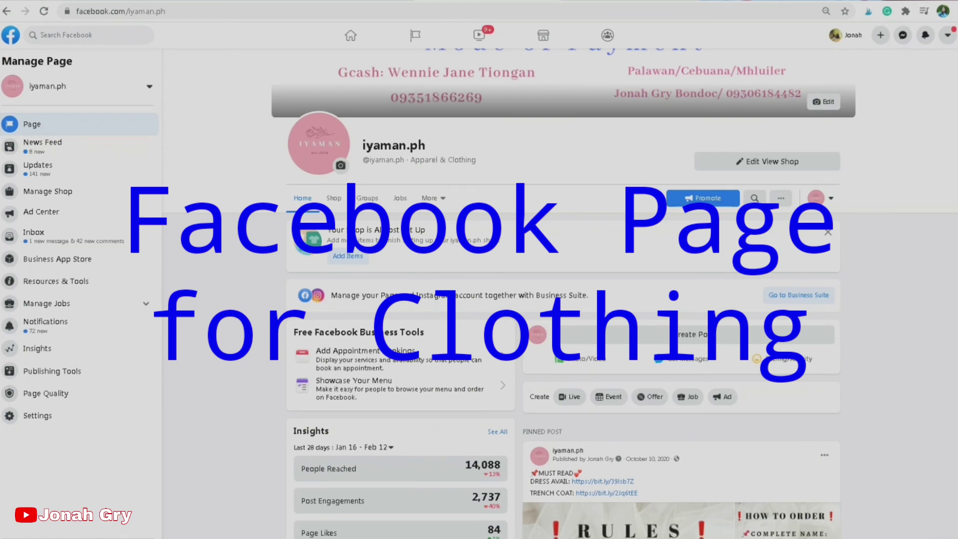
scroll(564, 299, down, 10)
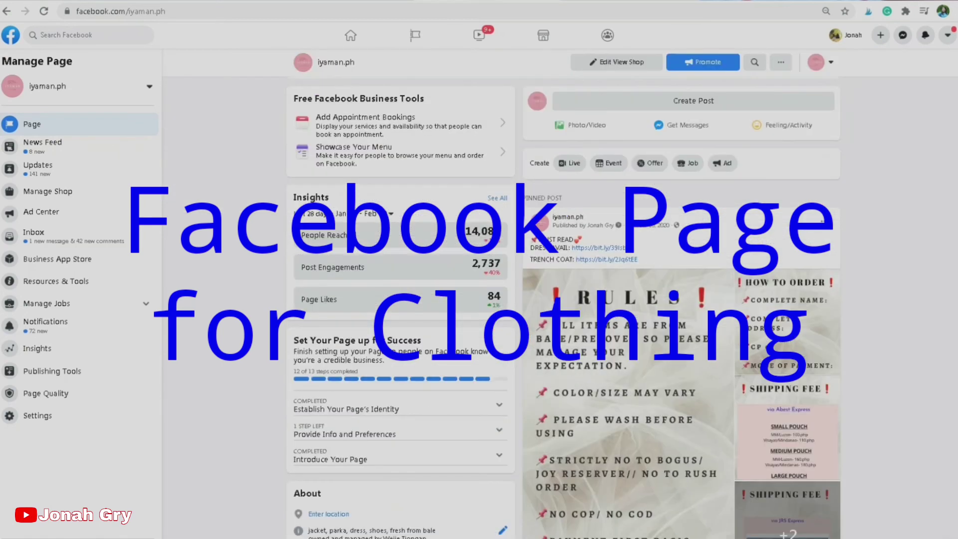
scroll(564, 299, down, 7)
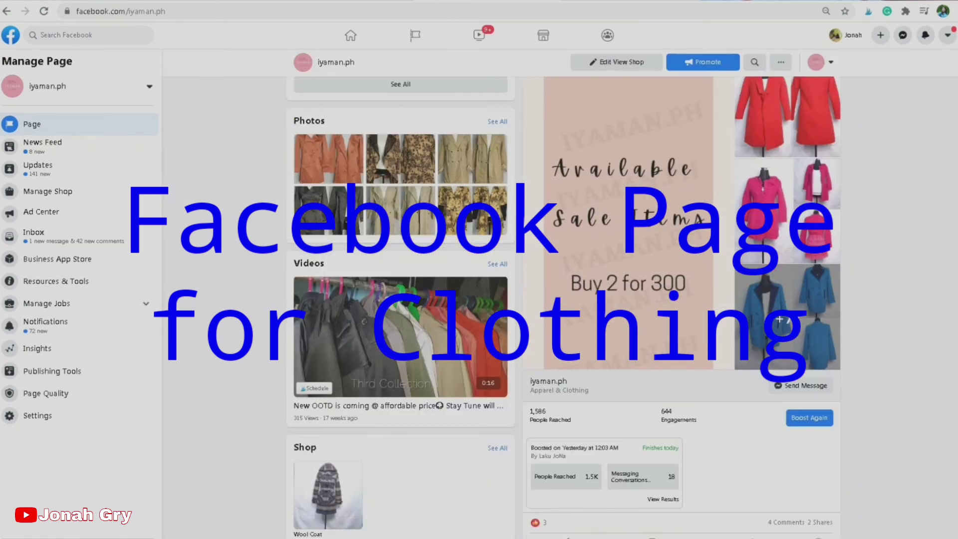